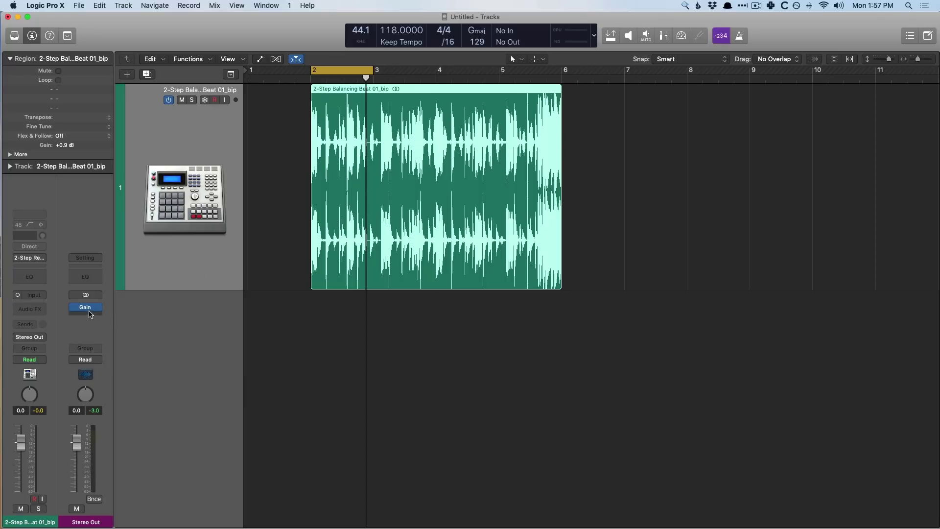
- Open the Gain plug-in on the Stereo Out channel to examine its gain setting, and close it
click(86, 308)
drag(184, 22, 343, 103)
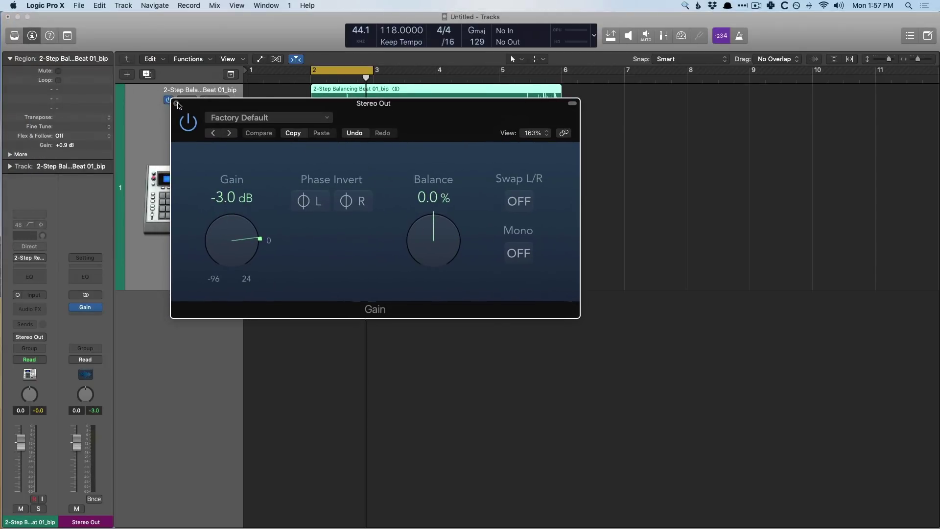
click(177, 104)
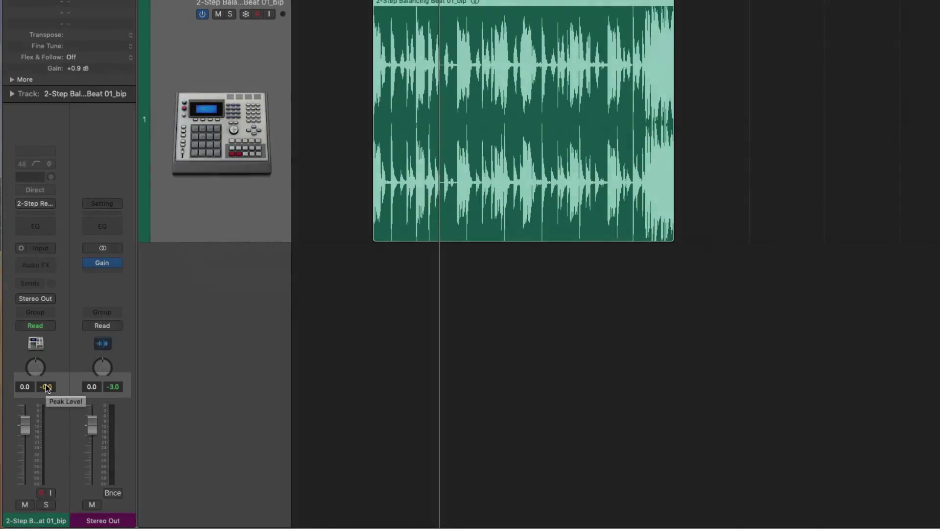
- Play the beat with the track centred and panned hard right (+63), comparing the track and Stereo Out peak levels
key(space)
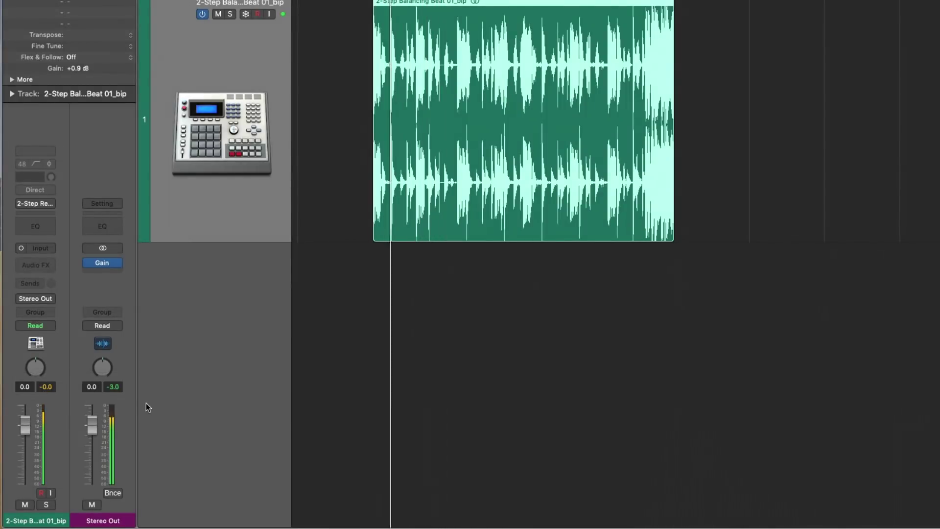
key(space)
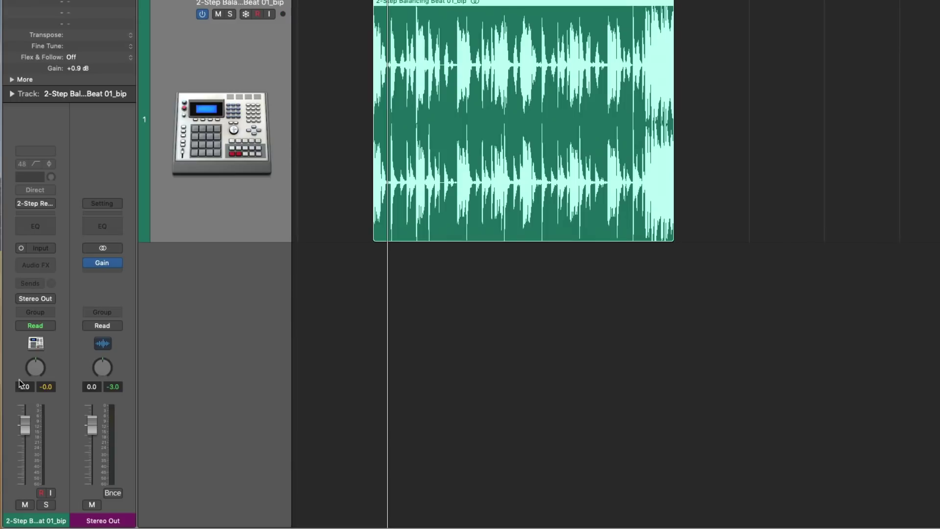
drag(35, 367, 35, 391)
key(space)
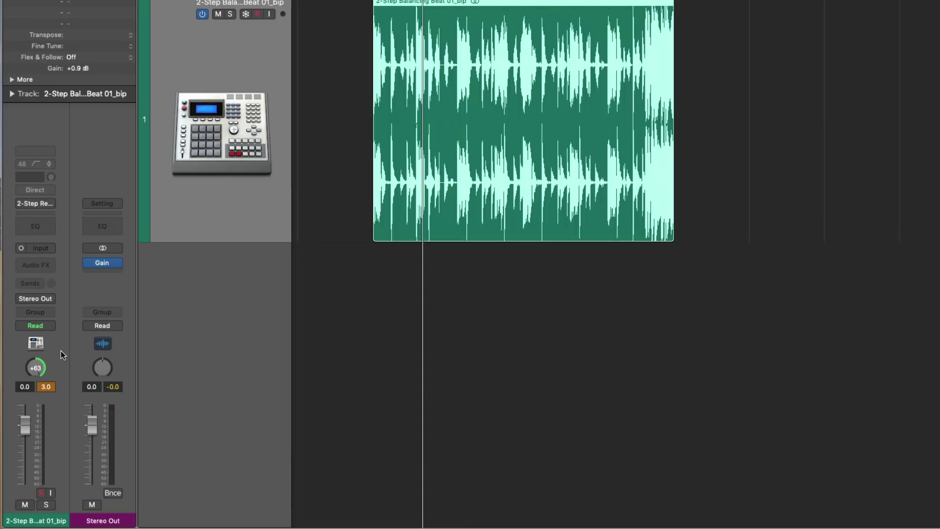
key(space)
drag(46, 368, 46, 387)
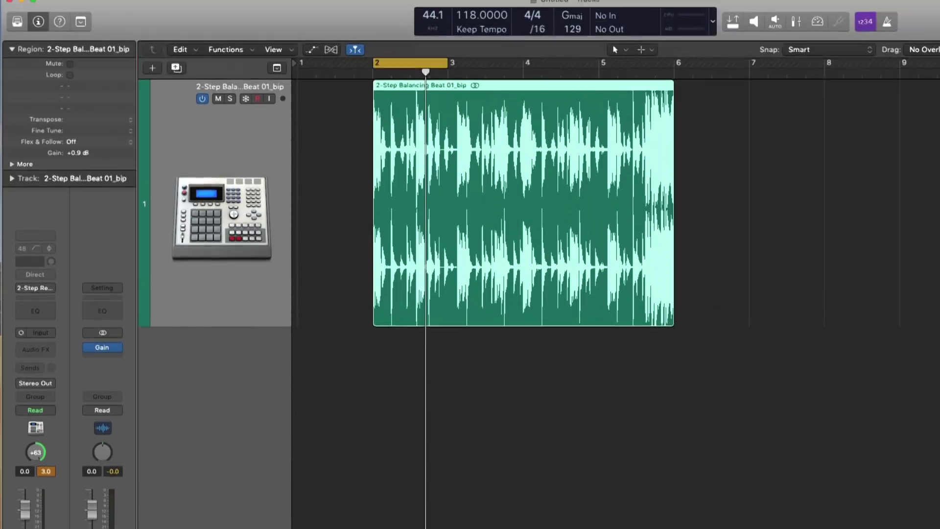
- Open the project's audio settings and move the settings window clear of the channel strips
click(94, 7)
mouse_move(132, 180)
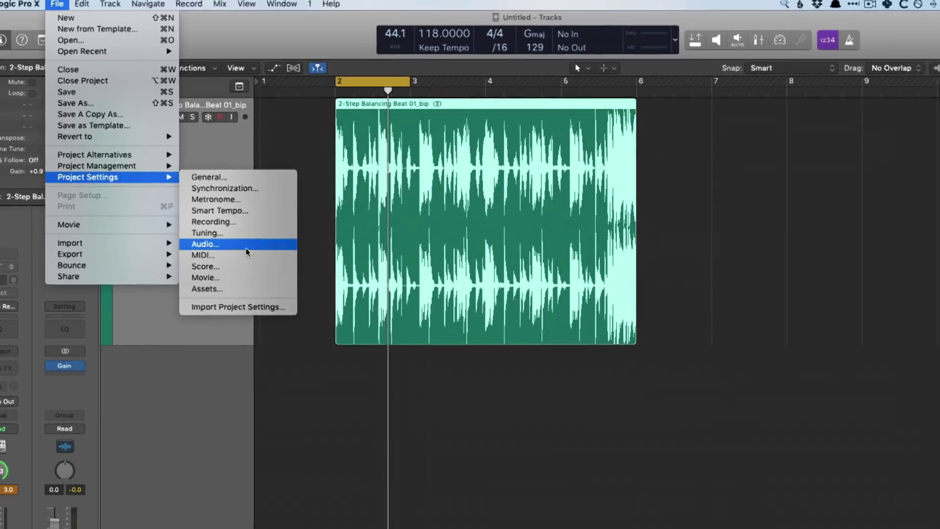
click(277, 247)
drag(551, 194, 523, 213)
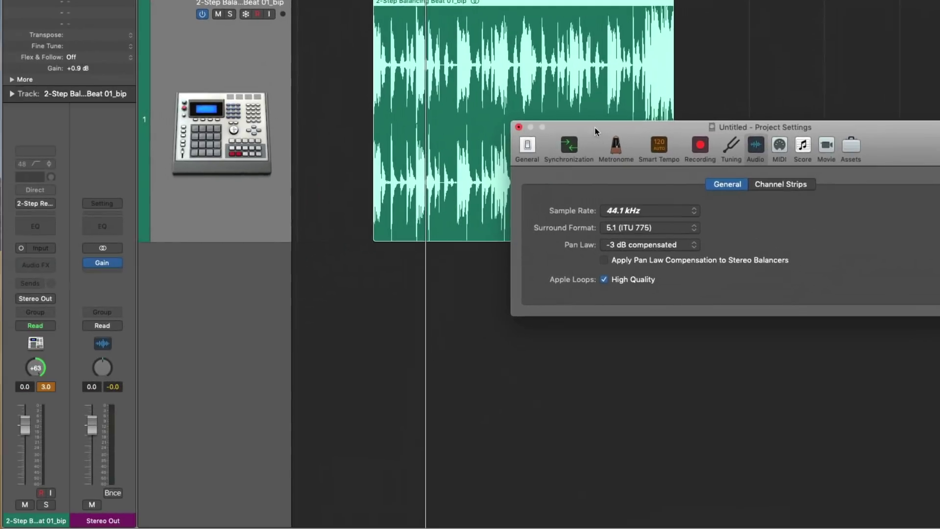
drag(407, 220, 470, 366)
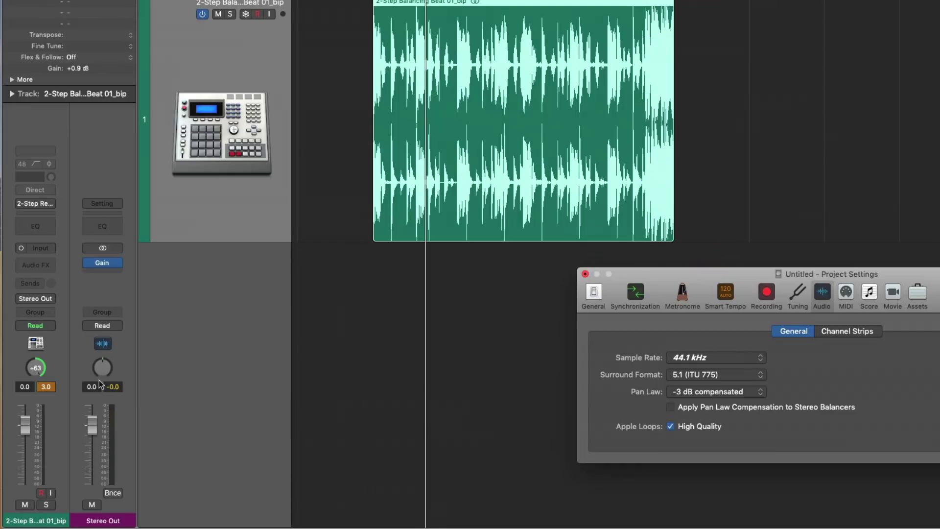
- Set the project's Pan Law to 0 dB and return the beat track's pan to centre
alt+click(36, 367)
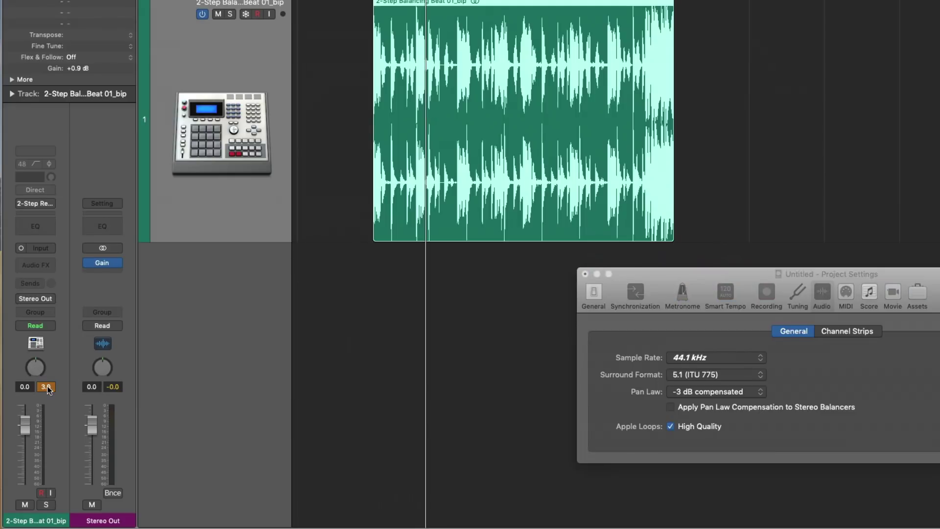
key(super+z)
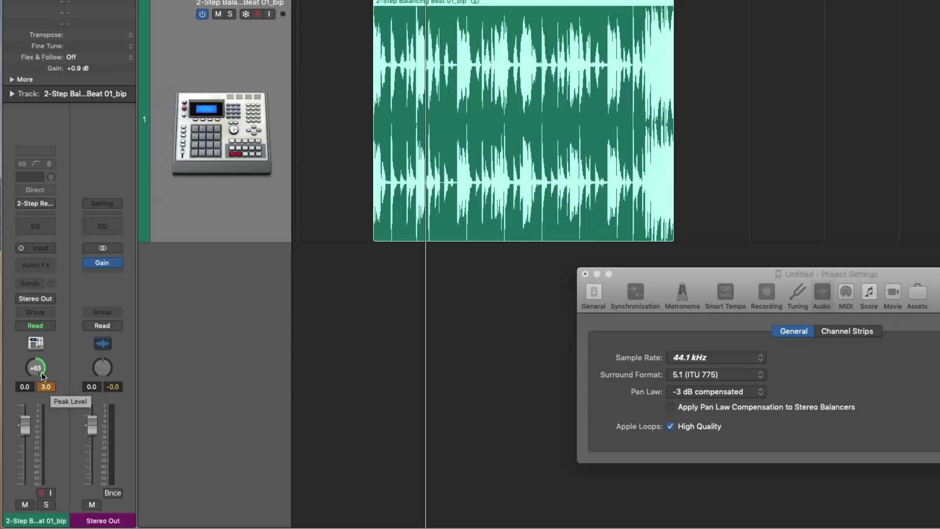
click(689, 392)
click(694, 368)
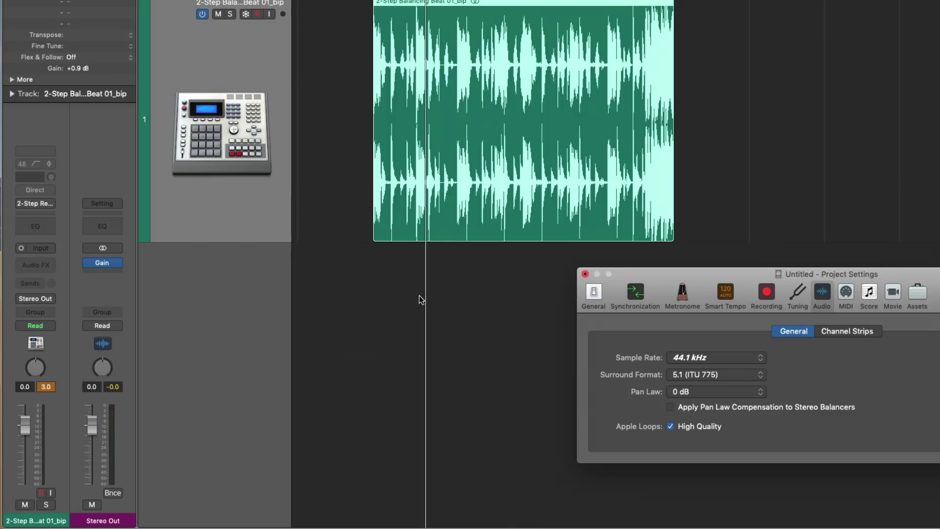
- Play the beat under the 0 dB pan law, panning the track between centre and hard right (+63) to compare peak levels
key(space)
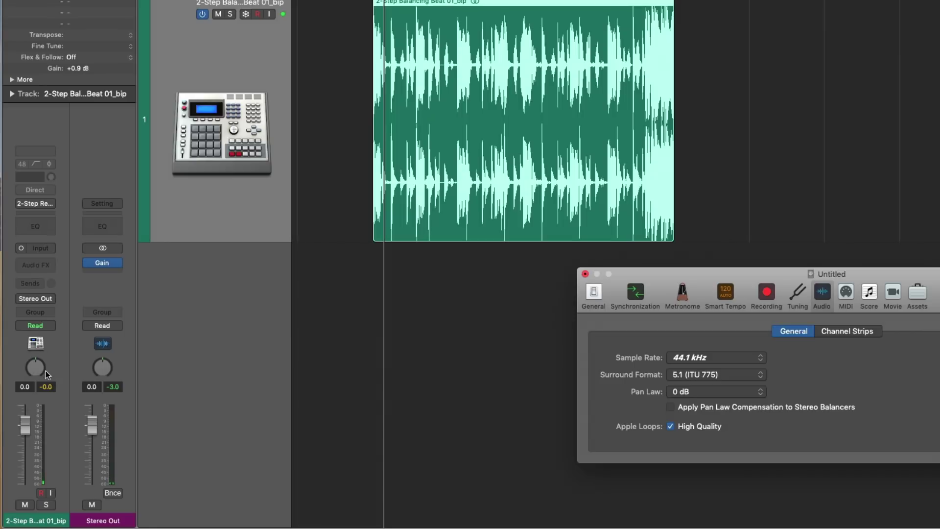
drag(47, 375, 205, 392)
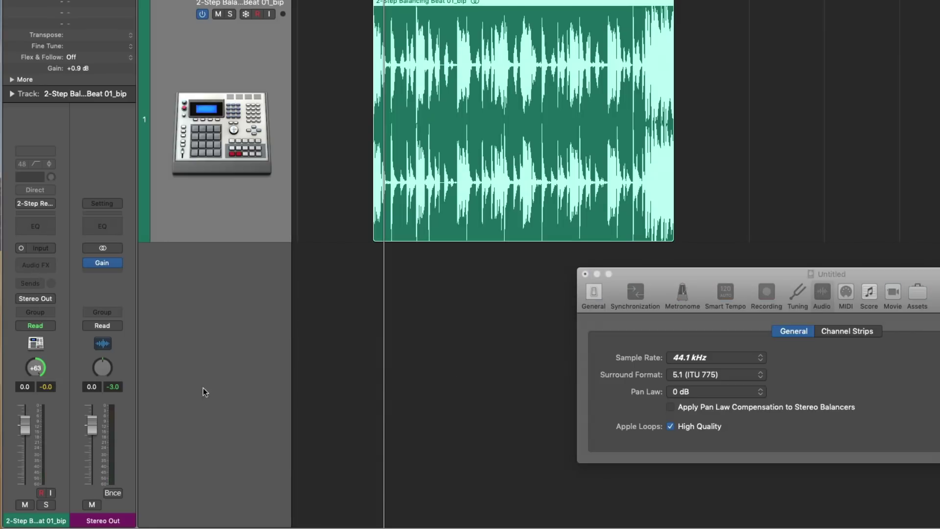
key(space)
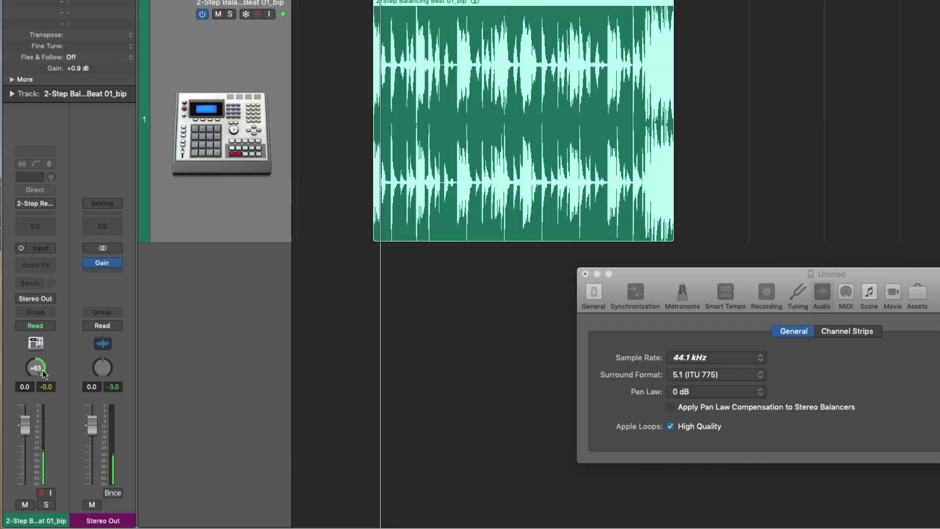
drag(42, 370, 43, 417)
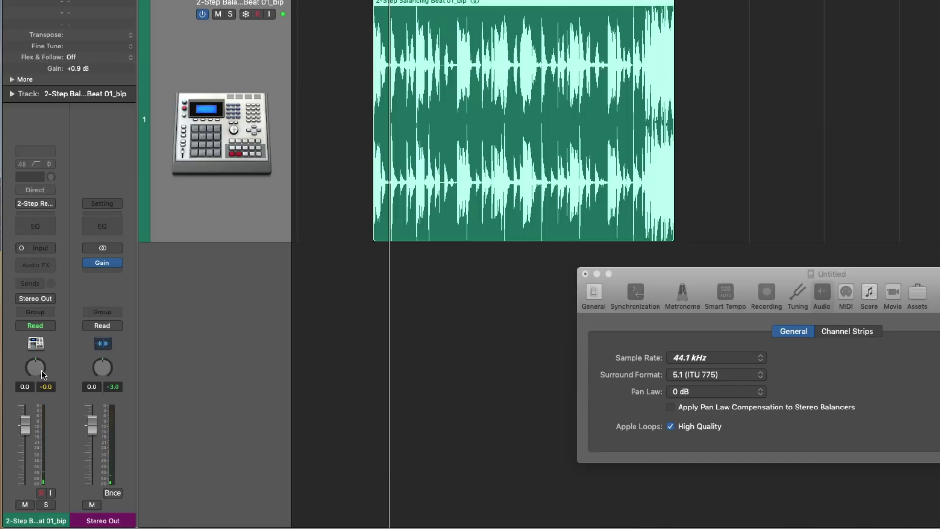
drag(41, 371, 41, 355)
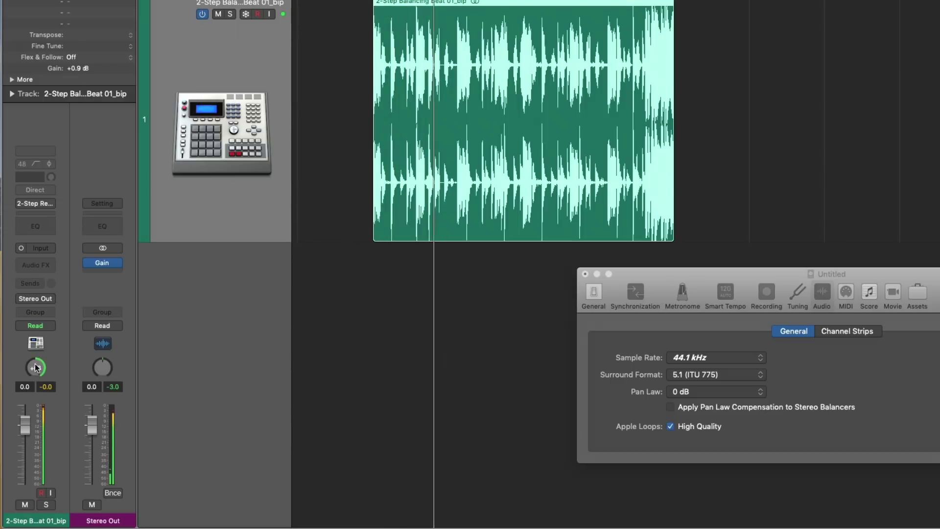
- Bring the track's pan back to centre and replay the beat to check the centred peak levels
drag(35, 367, 36, 354)
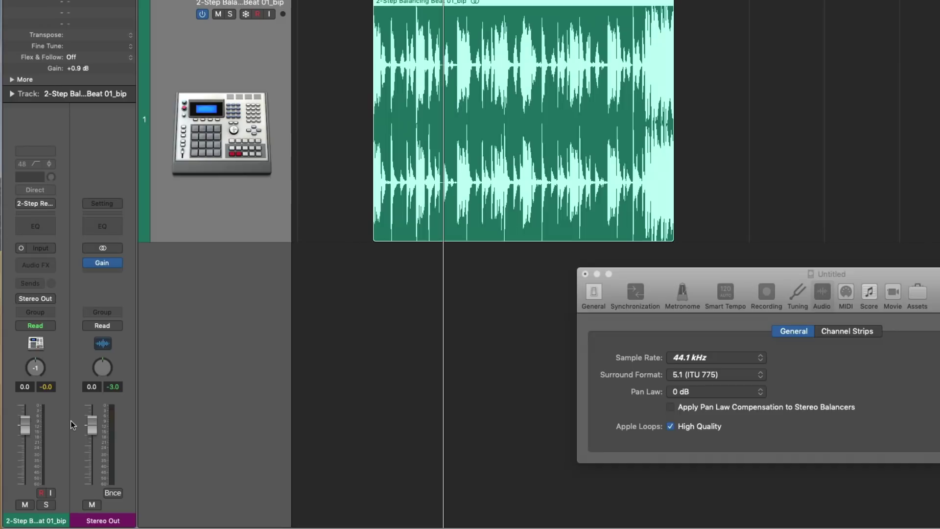
key(space)
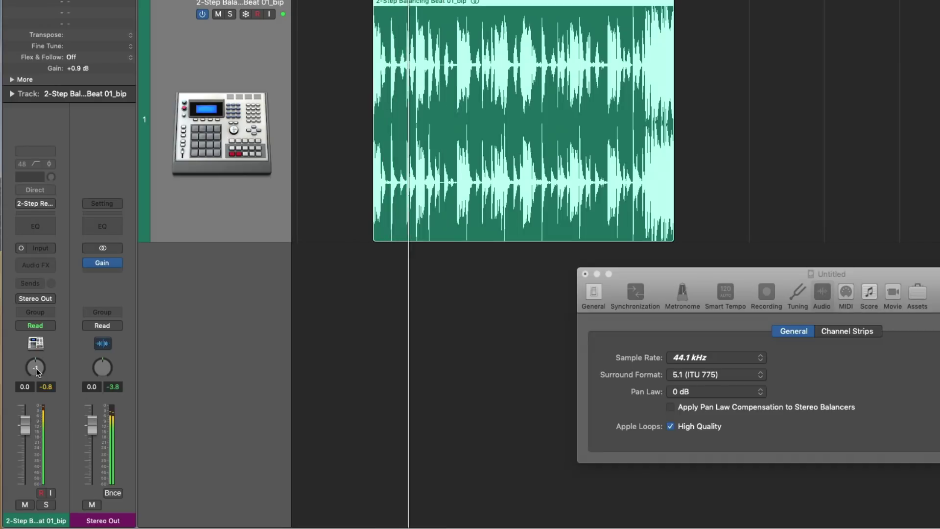
mouse_move(36, 368)
mouse_down()
mouse_move(33, 310)
mouse_move(35, 433)
mouse_move(36, 368)
mouse_up()
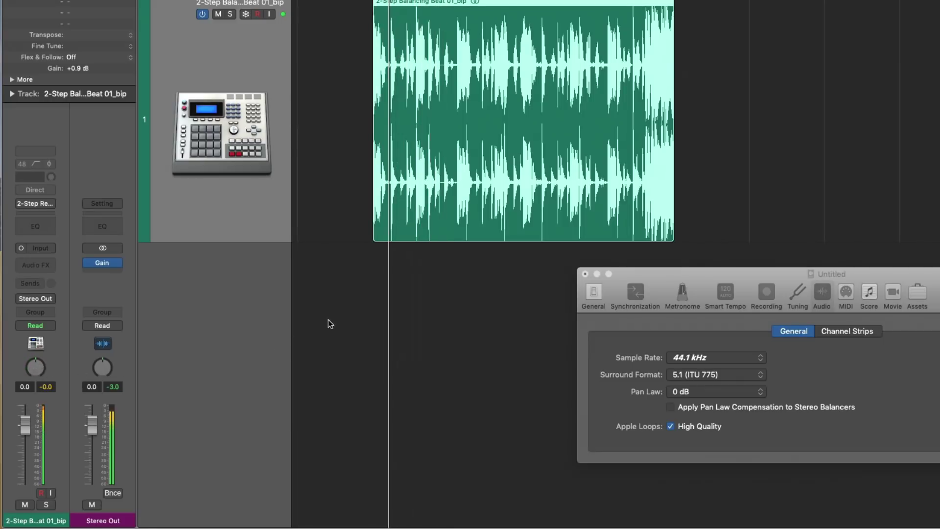
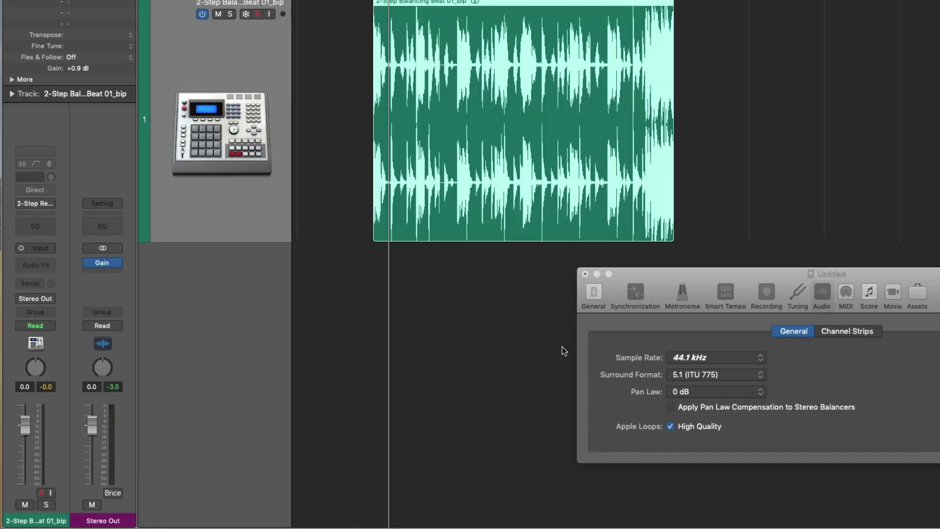
- Change the project's Pan Law to -3 dB
click(719, 392)
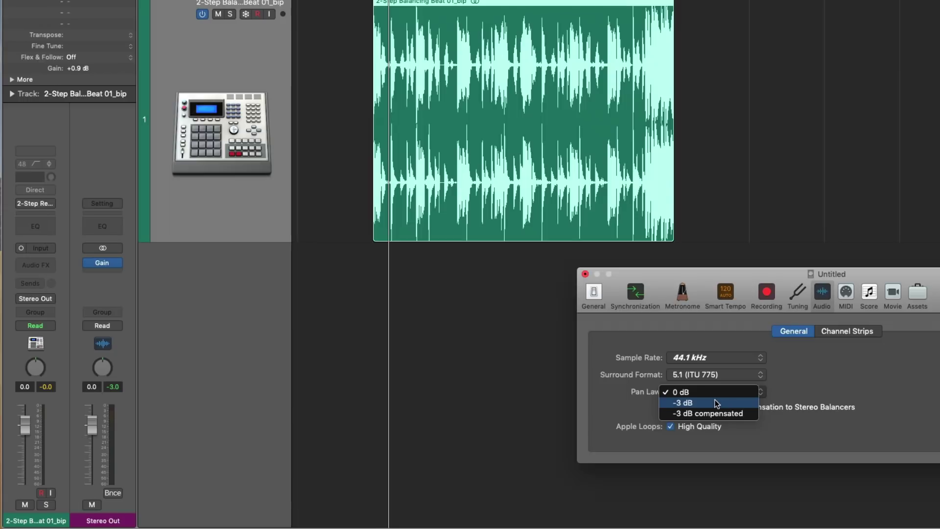
click(717, 403)
click(263, 415)
- Play the beat under the -3 dB pan law, first centred and then panned hard right (+63), to compare peak levels
key(space)
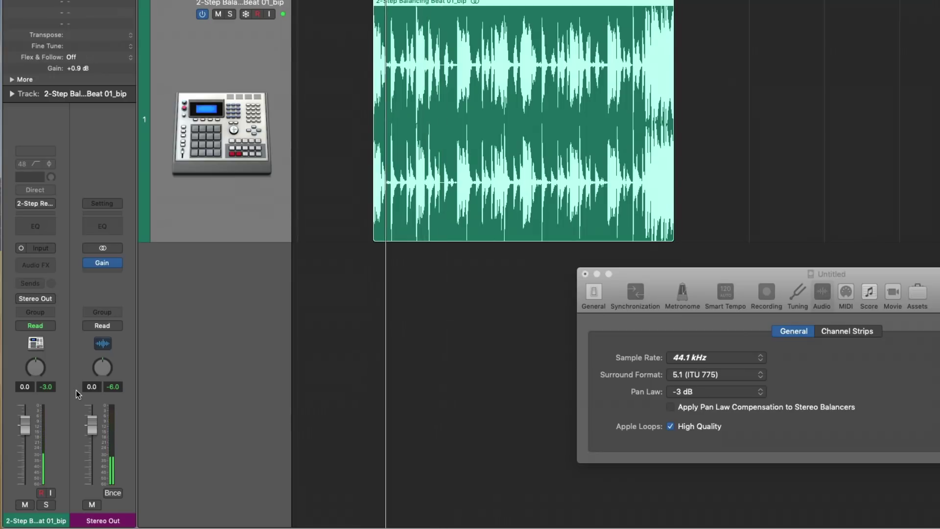
drag(35, 367, 37, 284)
key(space)
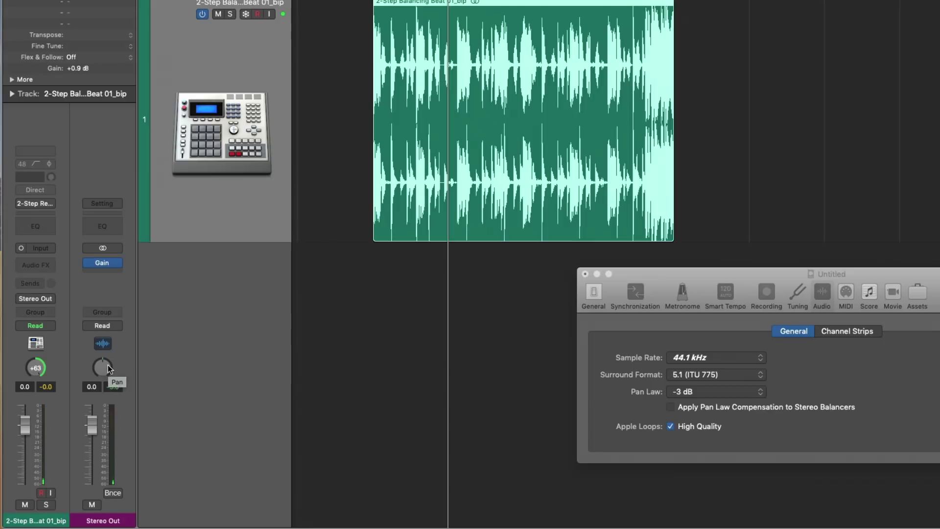
- Reset the beat track's pan to centre and play it again with the -3 dB pan law
click(752, 391)
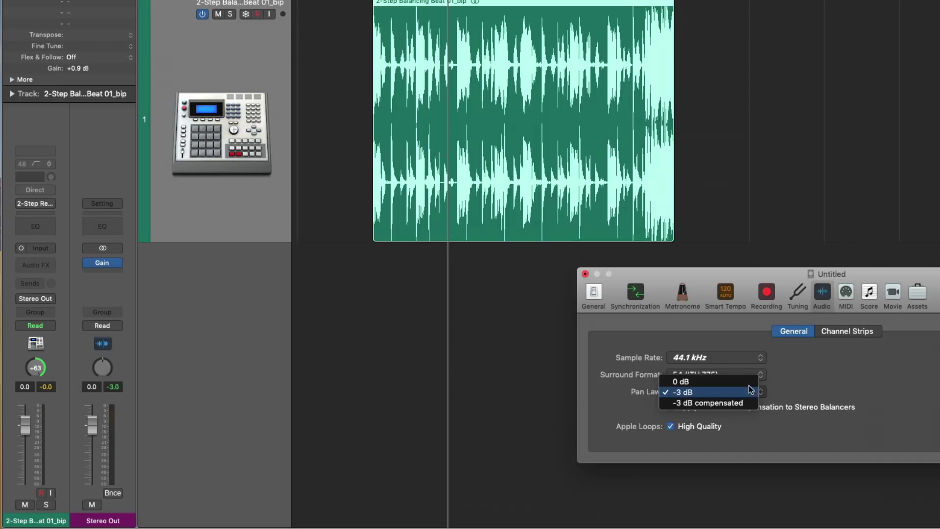
click(519, 386)
alt+click(39, 368)
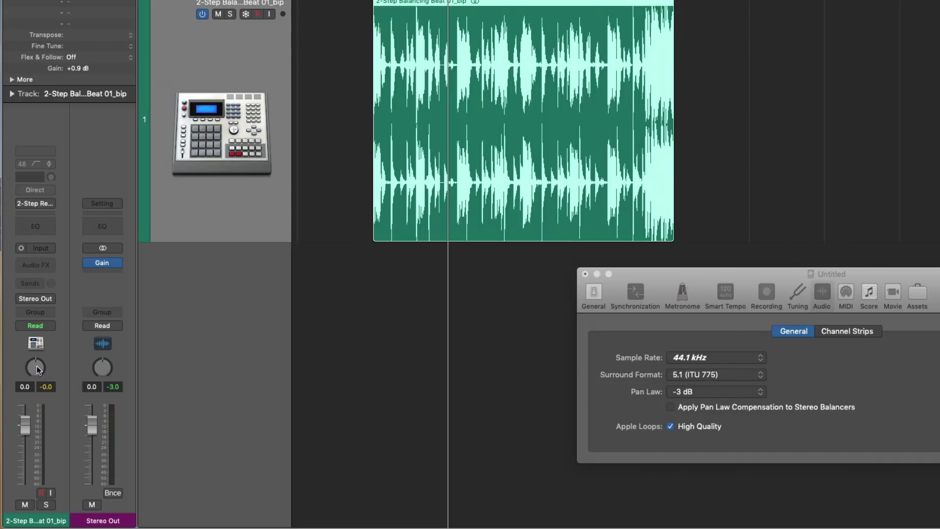
key(space)
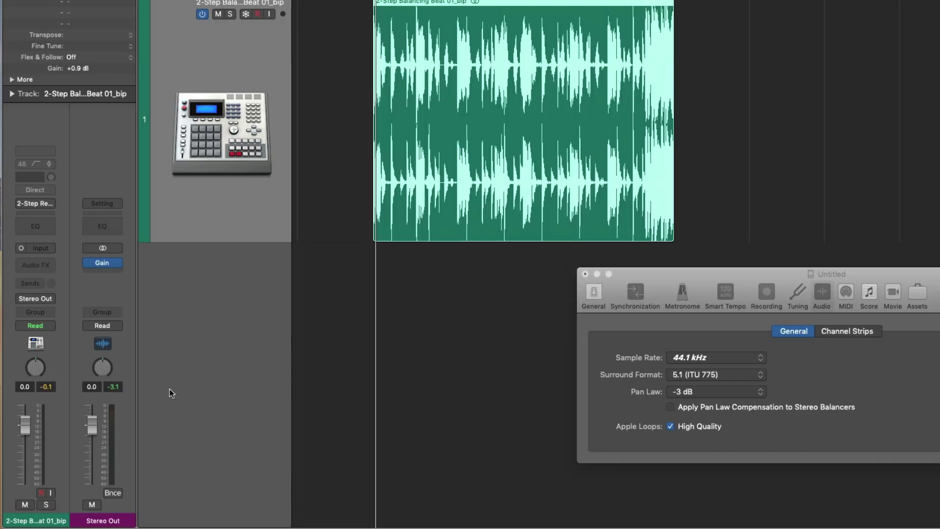
- Set the Pan Law to -3 dB compensated, try the track's pan at +63, and reset it to centre
click(681, 392)
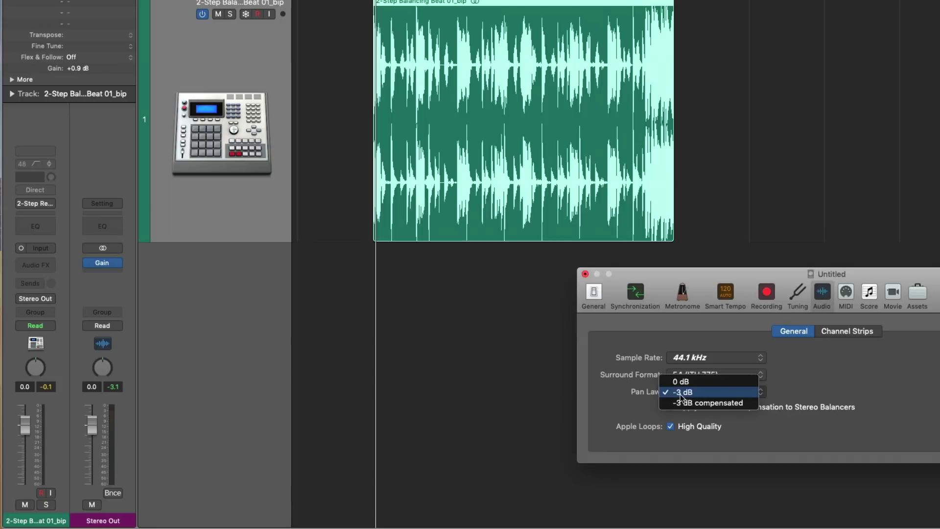
click(678, 403)
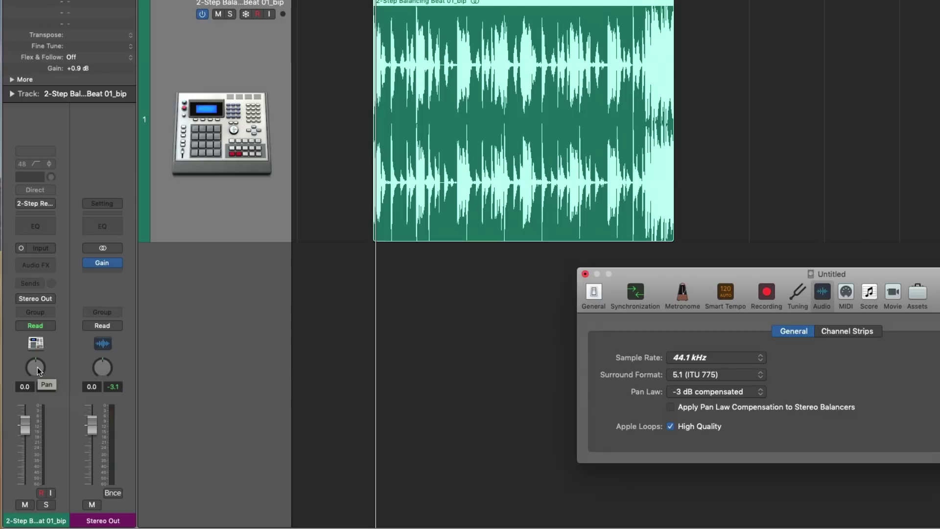
drag(38, 371, 56, 251)
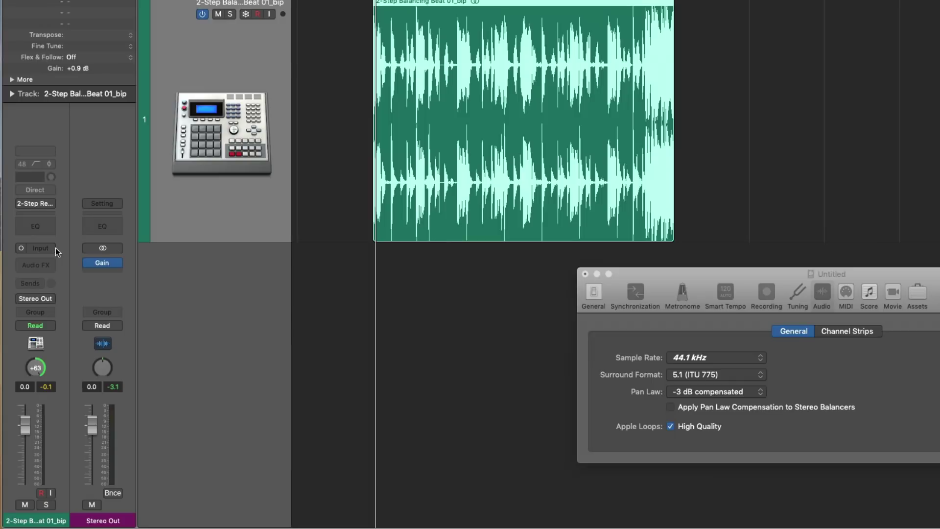
alt+click(38, 371)
- Play the beat under the compensated law, panning the track hard left (-64) and hard right (+63) to compare levels, and recentre it
key(space)
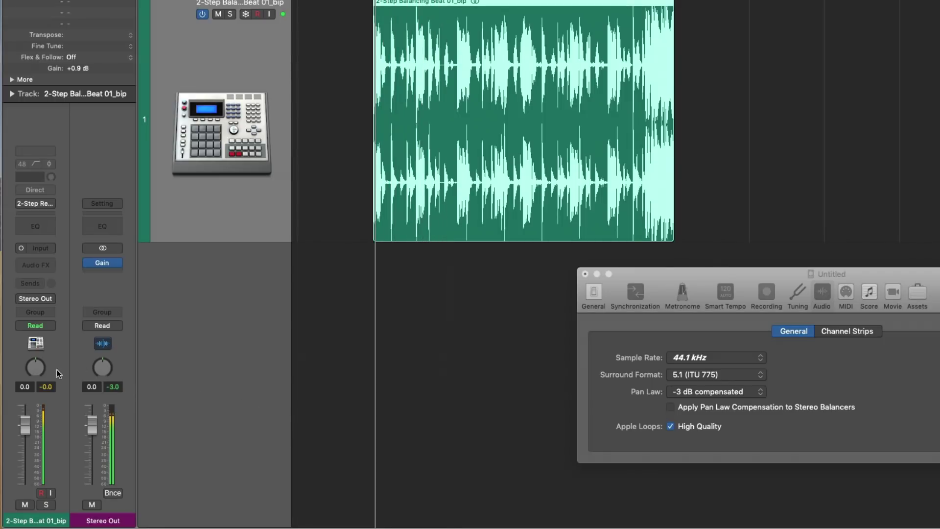
drag(37, 367, 37, 391)
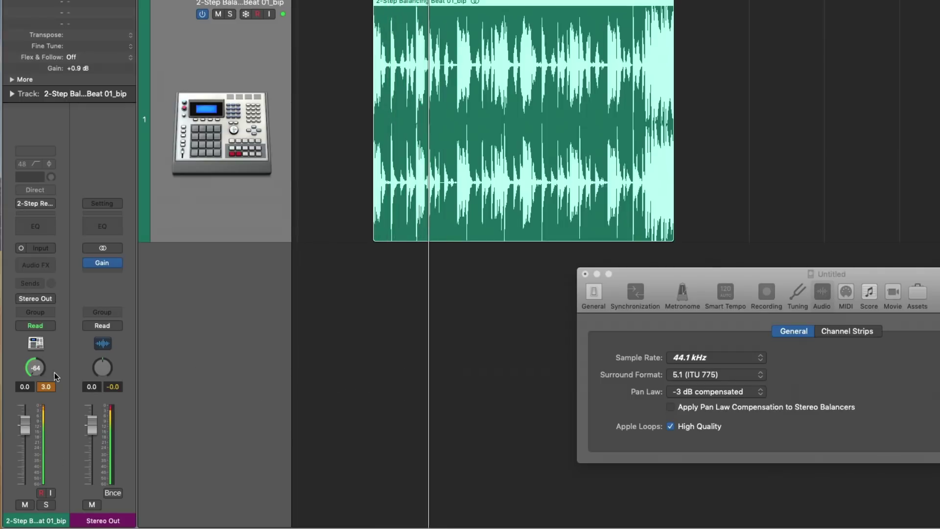
drag(39, 370, 39, 319)
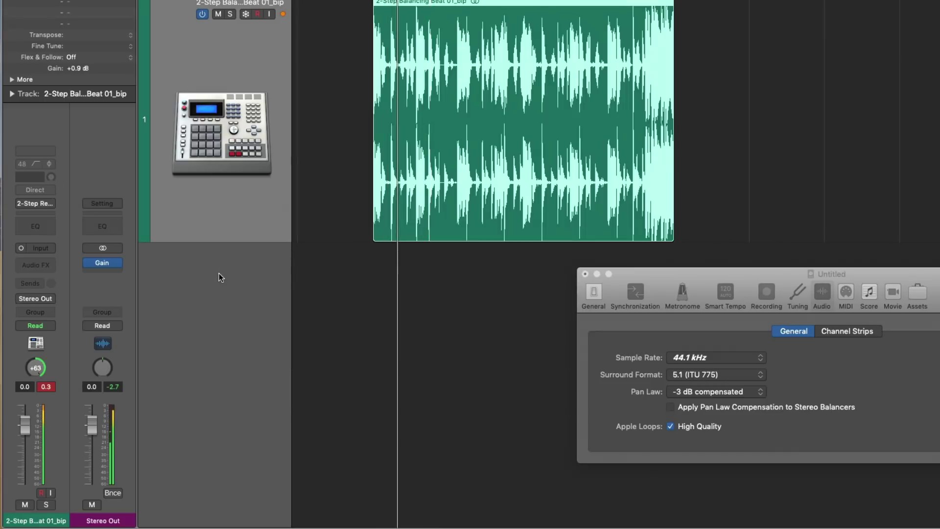
drag(39, 370, 39, 409)
drag(74, 497, 46, 360)
alt+click(39, 365)
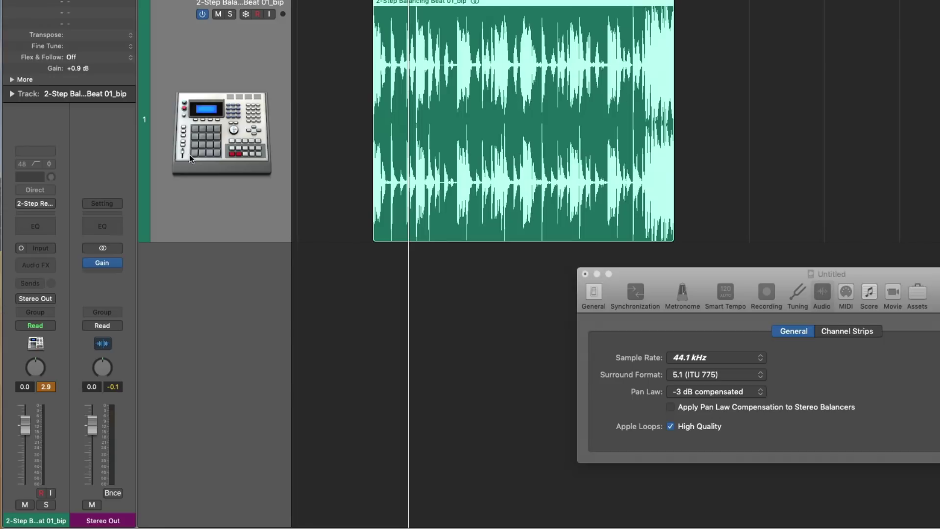
- Switch the beat track's channel strip format from mono to stereo
click(21, 248)
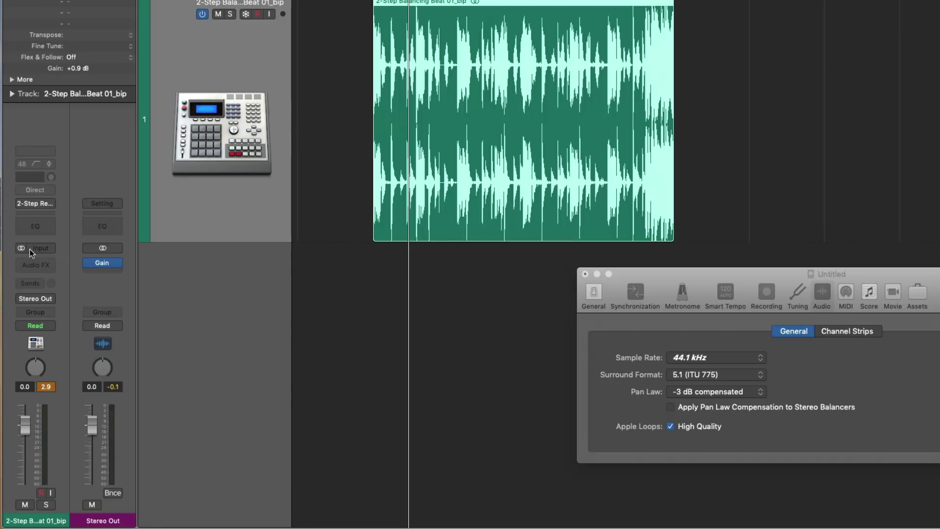
- Enable Apply Pan Law Compensation to Stereo Balancers and play the centred beat to check its peak level
click(693, 408)
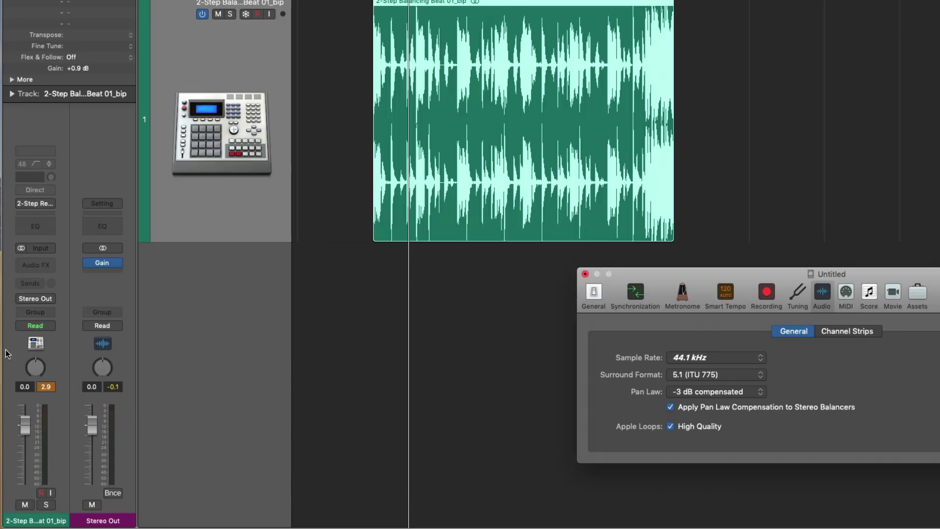
key(space)
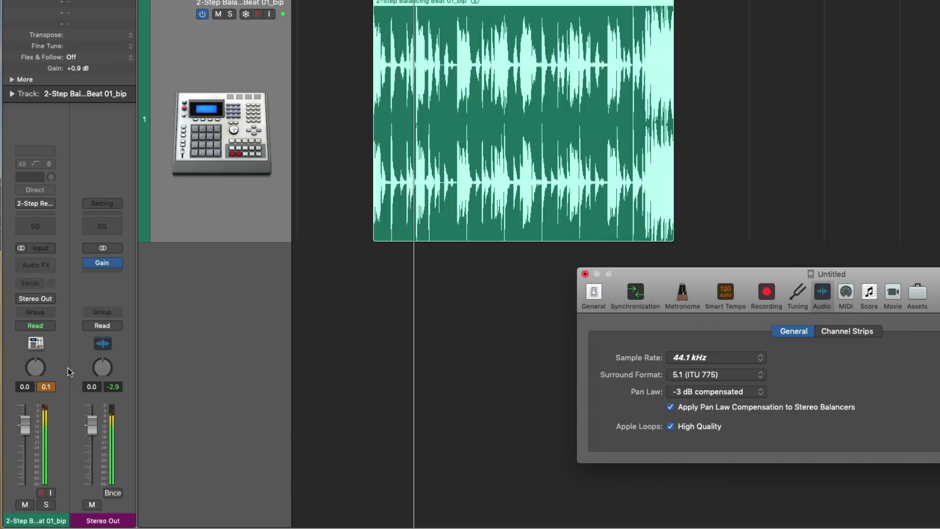
key(space)
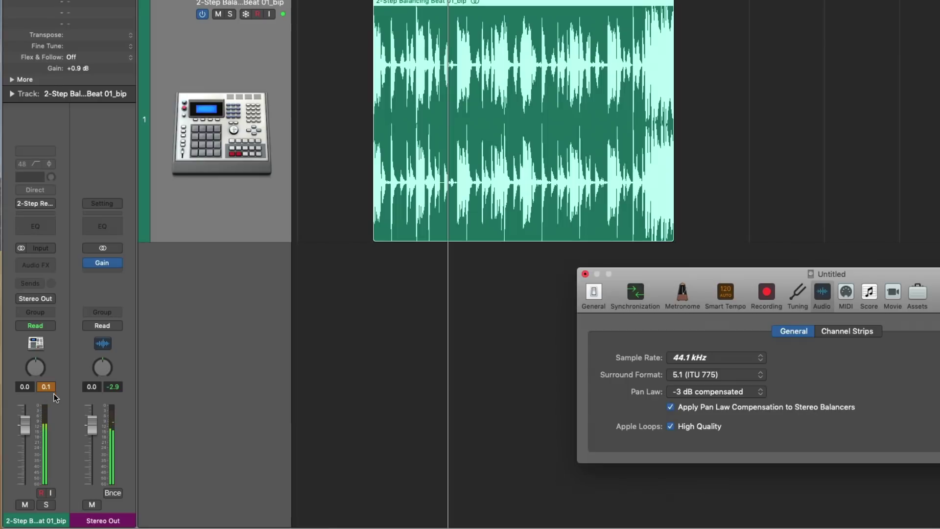
- Set the beat region's gain to +0.8 dB and play it again with the pan centred
double_click(89, 68)
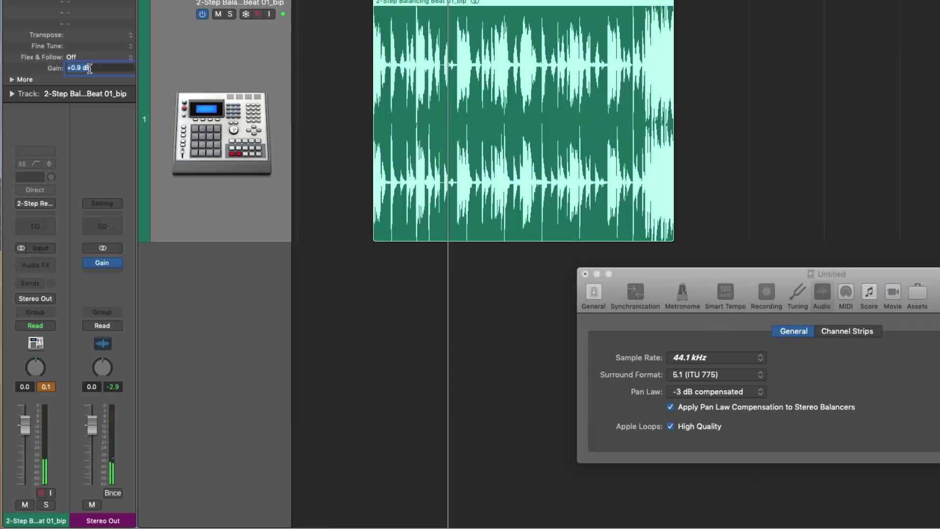
text(0.8)
key(Return)
key(space)
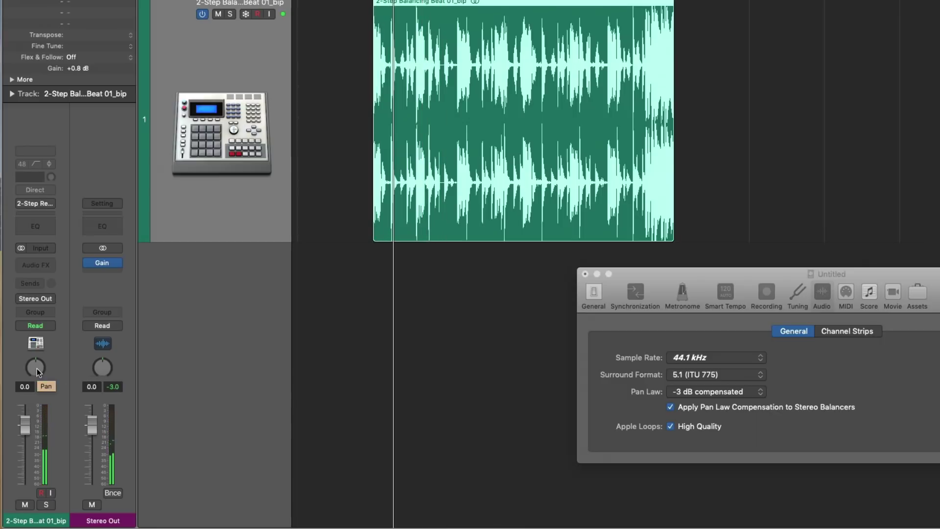
- Play the stereo beat panned hard right (+63) and hard left (-64) to compare the compensated peak levels
drag(37, 369, 37, 337)
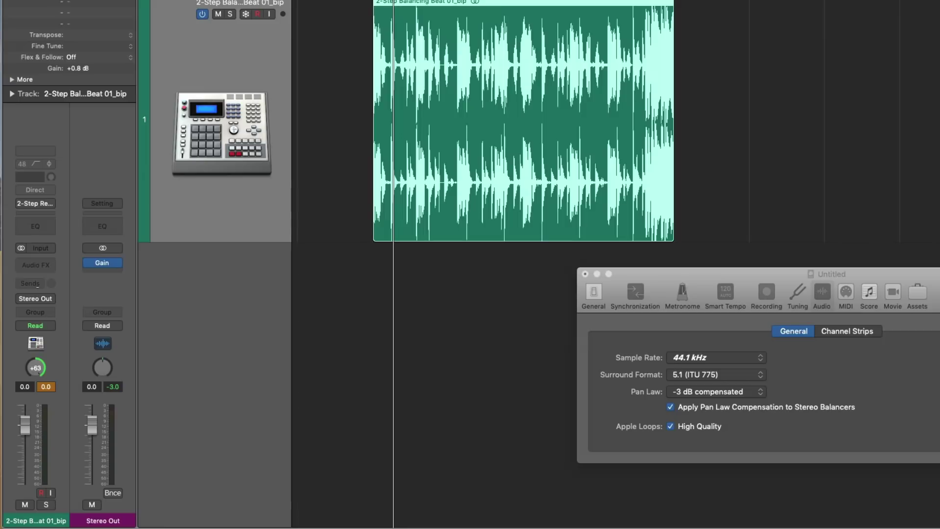
key(space)
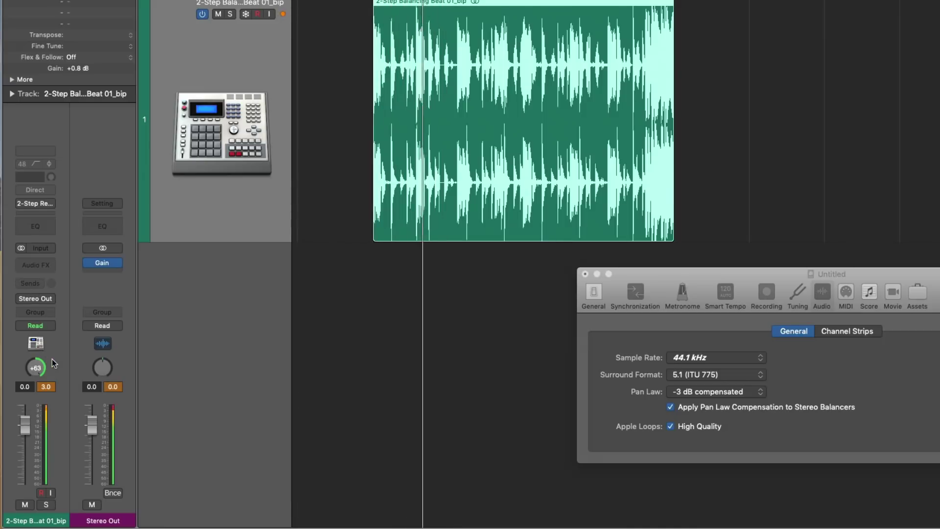
key(space)
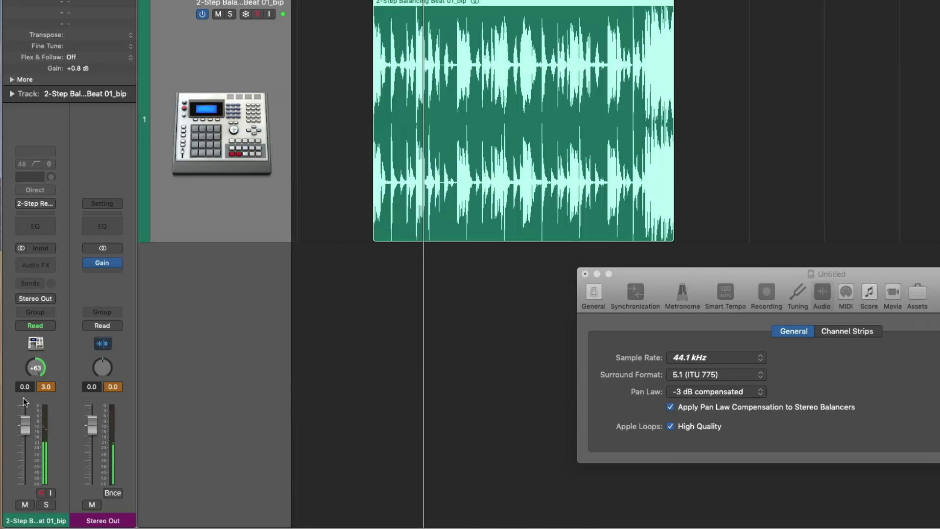
drag(35, 368, 38, 369)
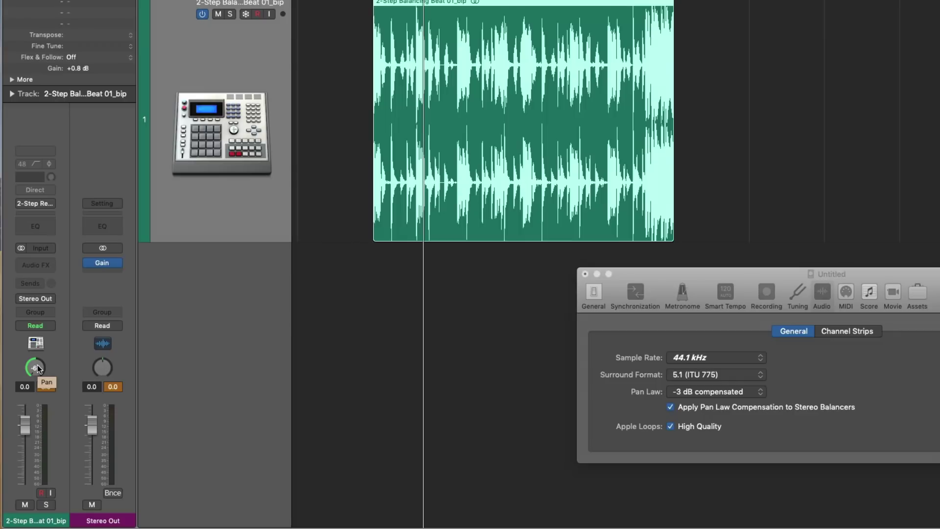
key(space)
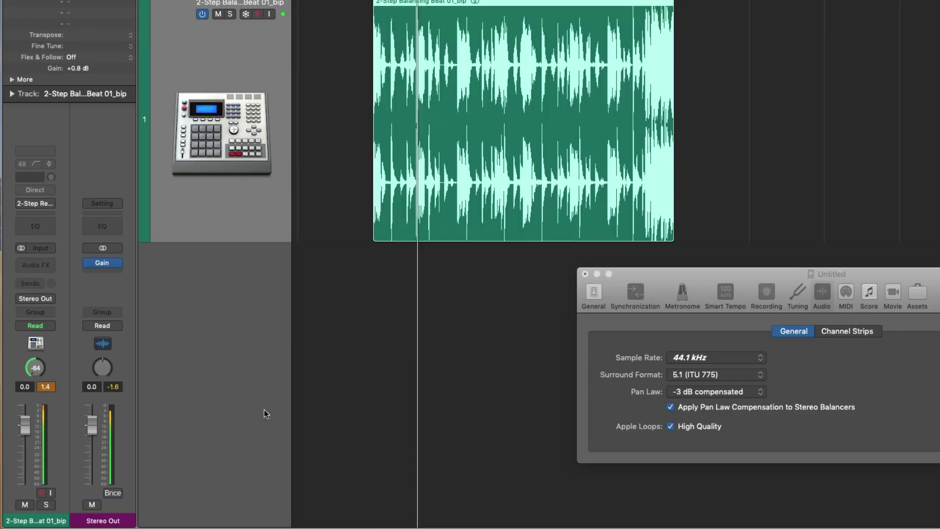
- Turn off Apply Pan Law Compensation to Stereo Balancers while the beat stays panned hard left
click(671, 407)
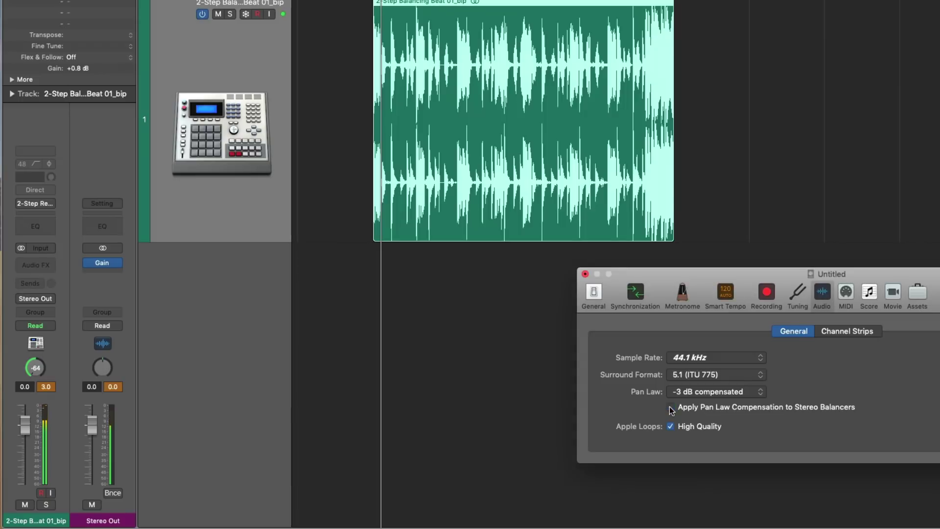